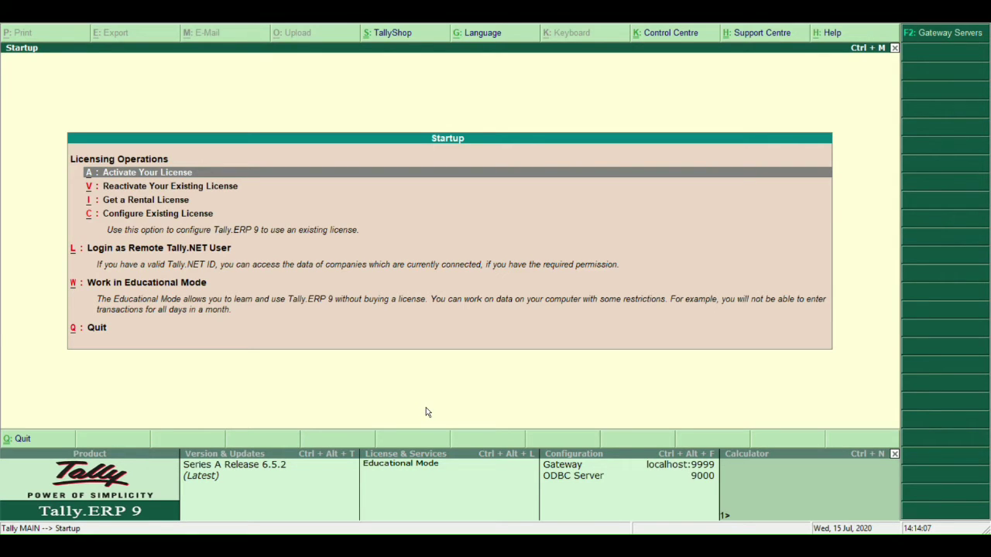
Choose Work in Educational Mode on the Tally.ERP 9 startup screen.
key(Down)
key(Down)
key(Down)
key(Down)
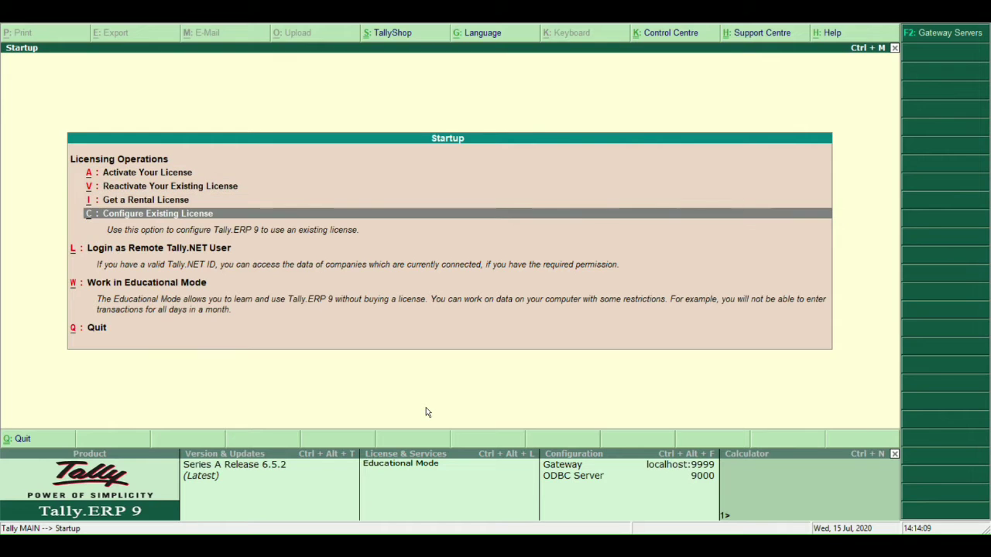
key(Down)
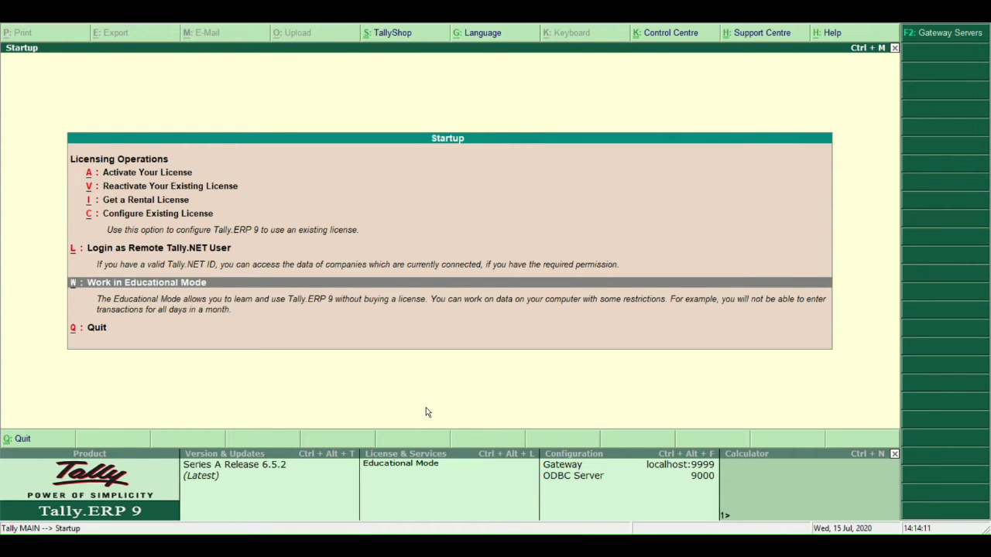
key(Return)
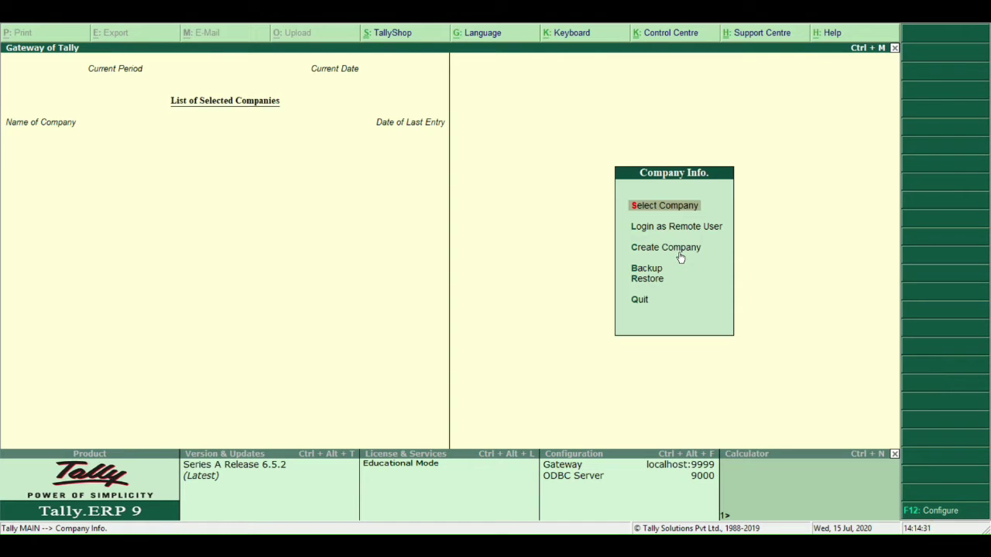
Start a new company from the Company Info. menu with Create Company.
click(685, 258)
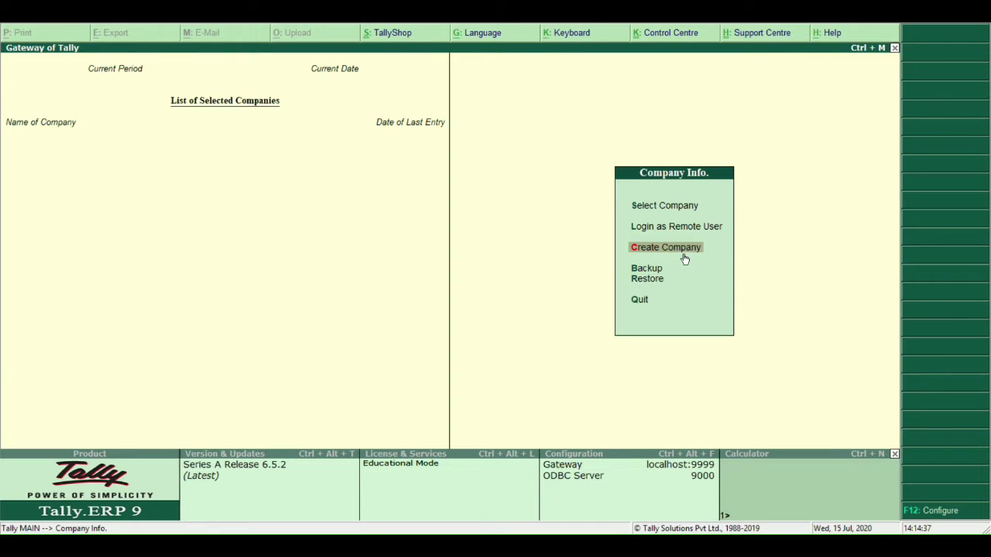
click(683, 255)
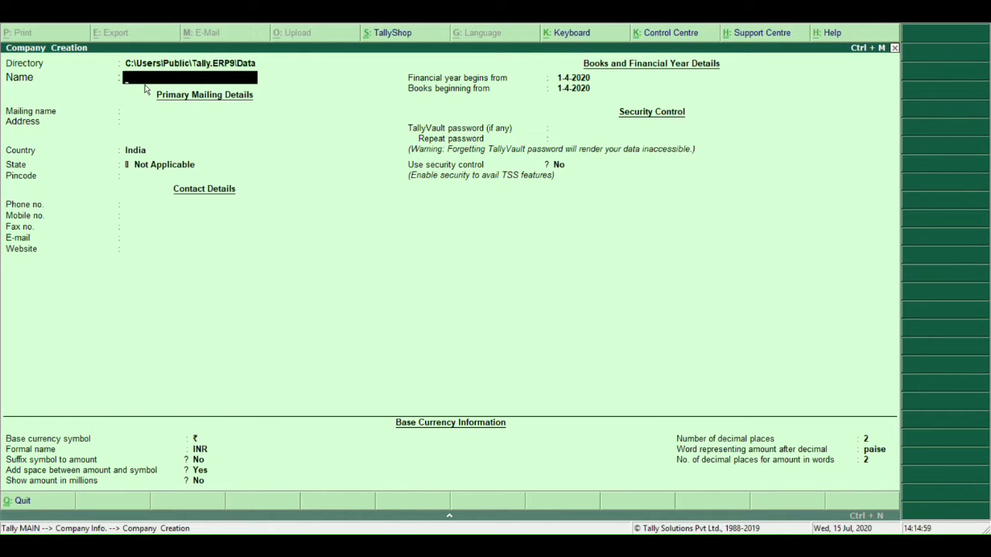
Name the company 'Bsk Ltd' and accept the same mailing name.
text(Bsk Ltd)
key(Return)
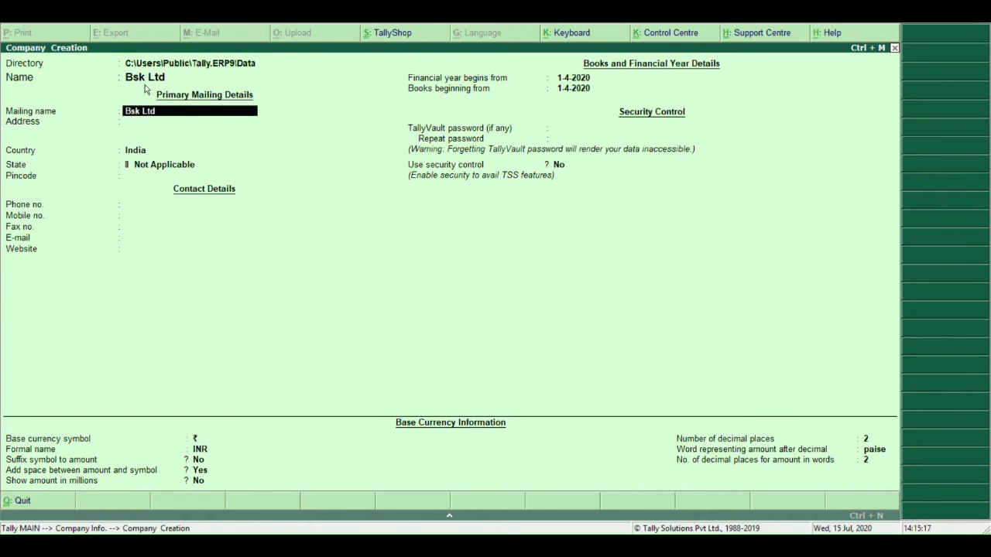
key(Return)
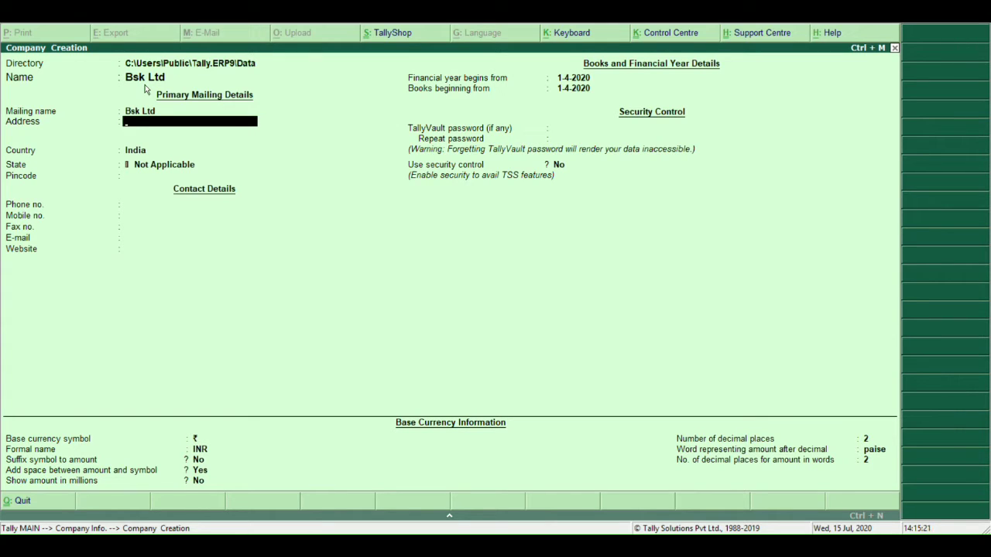
Fill in the company's two-line postal address and move on to Country.
key(Return)
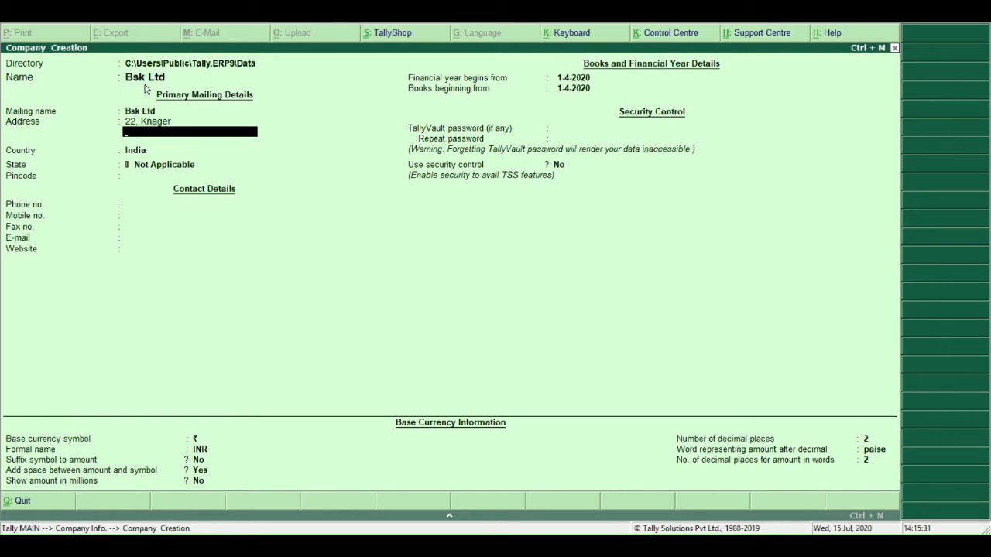
text(Chennai)
key(Return)
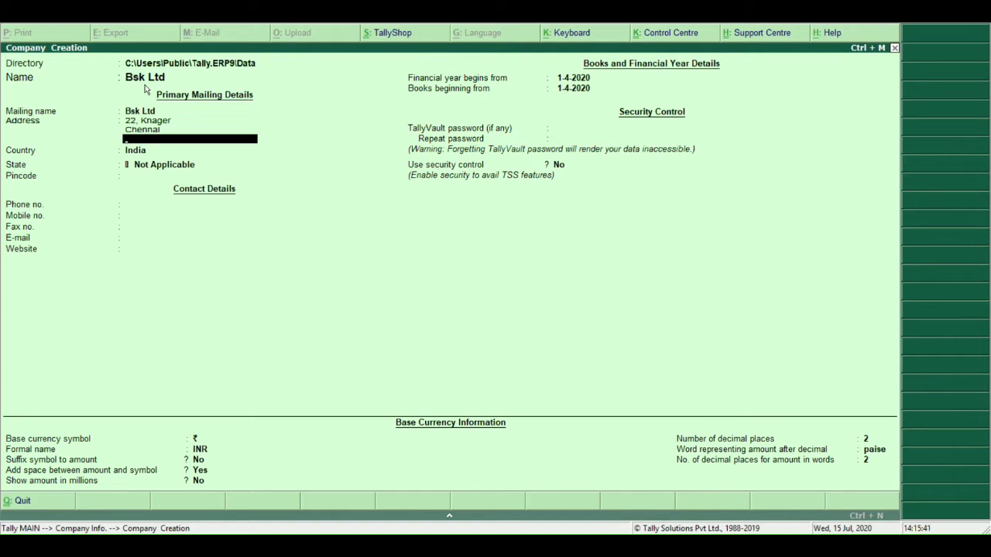
key(Return)
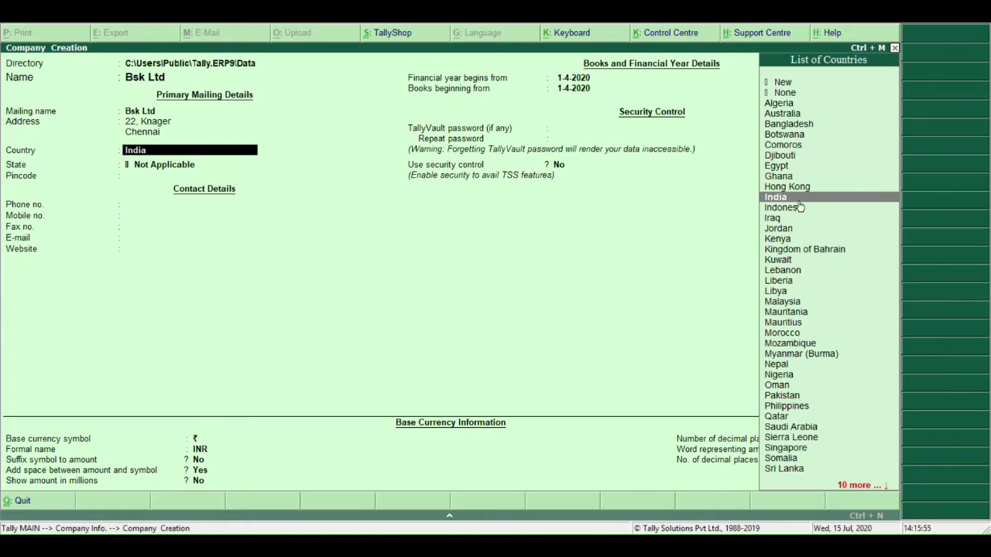
Keep India as the country and select Tamil Nadu as the state.
key(Return)
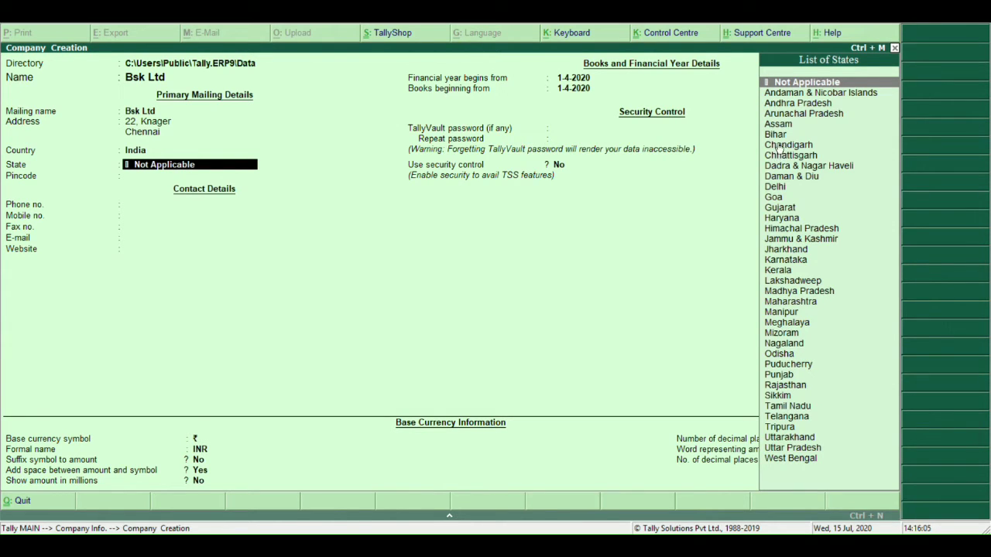
click(790, 411)
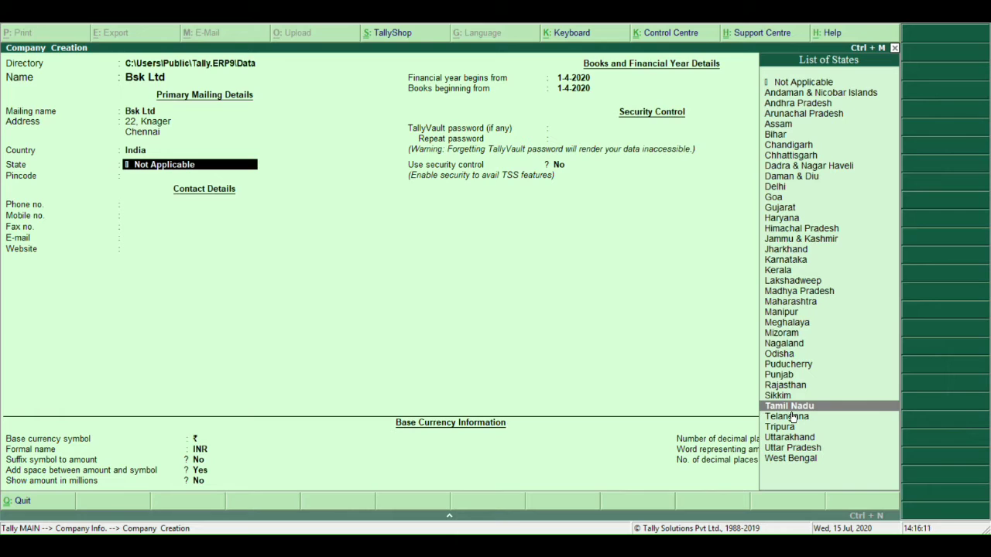
click(791, 412)
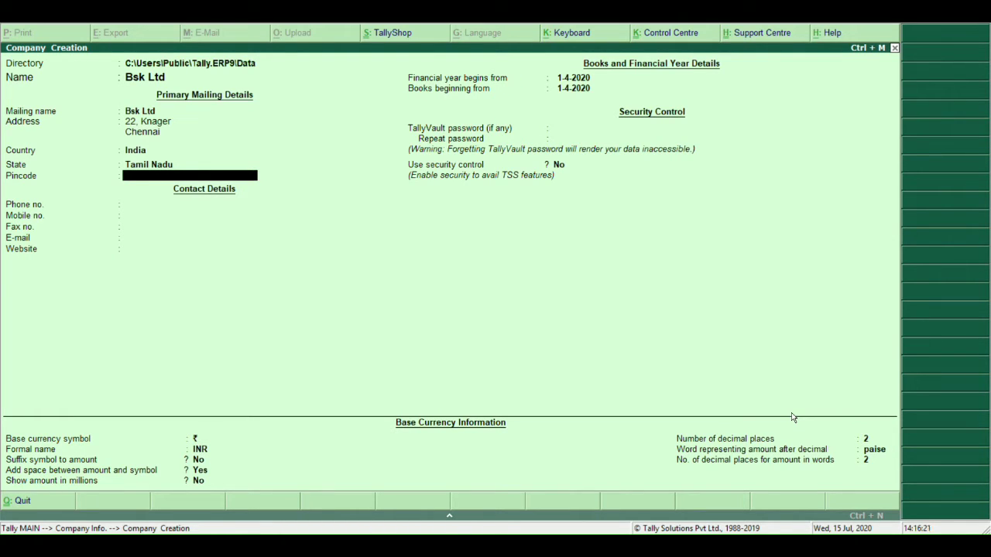
Enter the company's pincode, correcting the mistyped digits.
text(515)
key(BackSpace)
key(BackSpace)
text(6000)
key(BackSpace)
key(BackSpace)
key(BackSpace)
key(BackSpace)
text(600)
text(00)
key(Return)
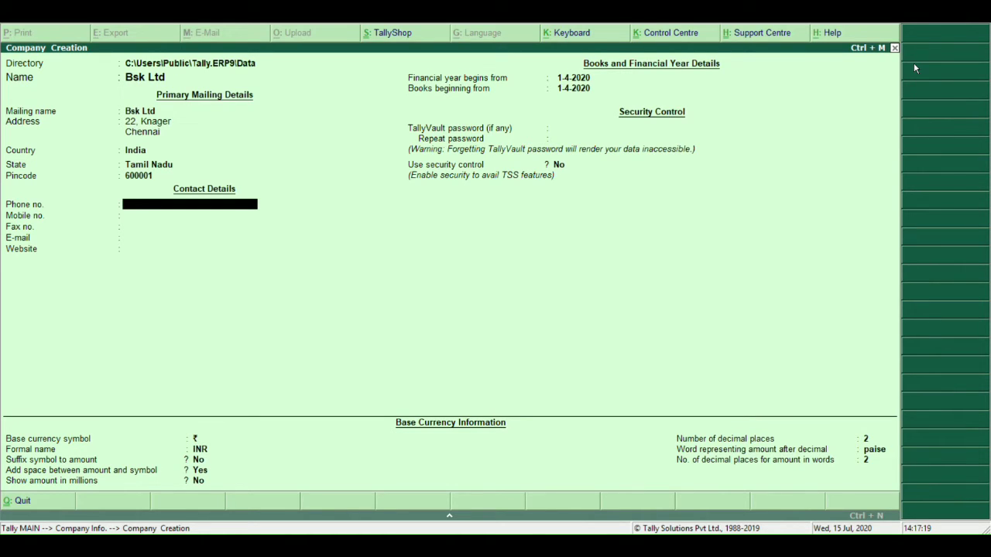
Enter the company's phone and mobile numbers, leaving the fax number blank.
text(223344)
key(Return)
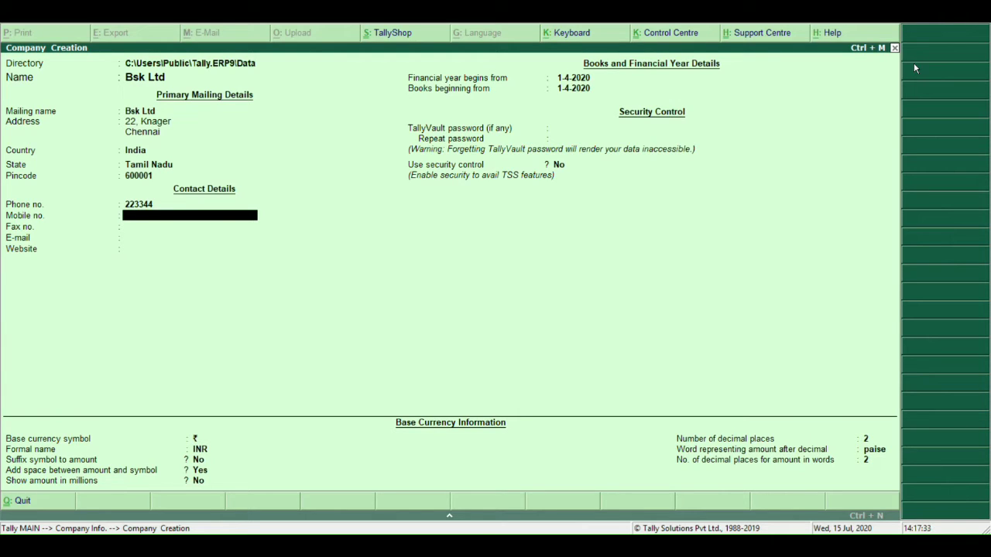
key(Return)
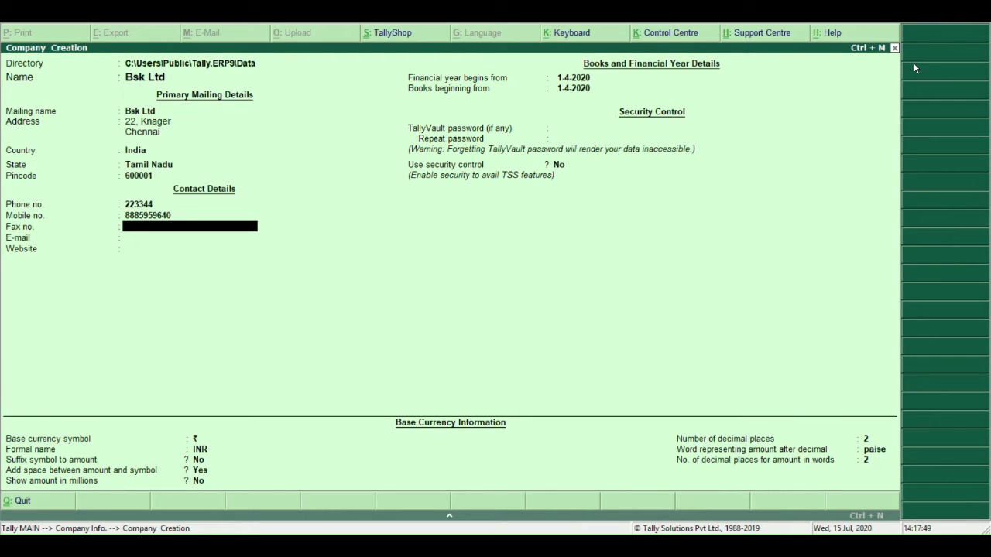
key(Return)
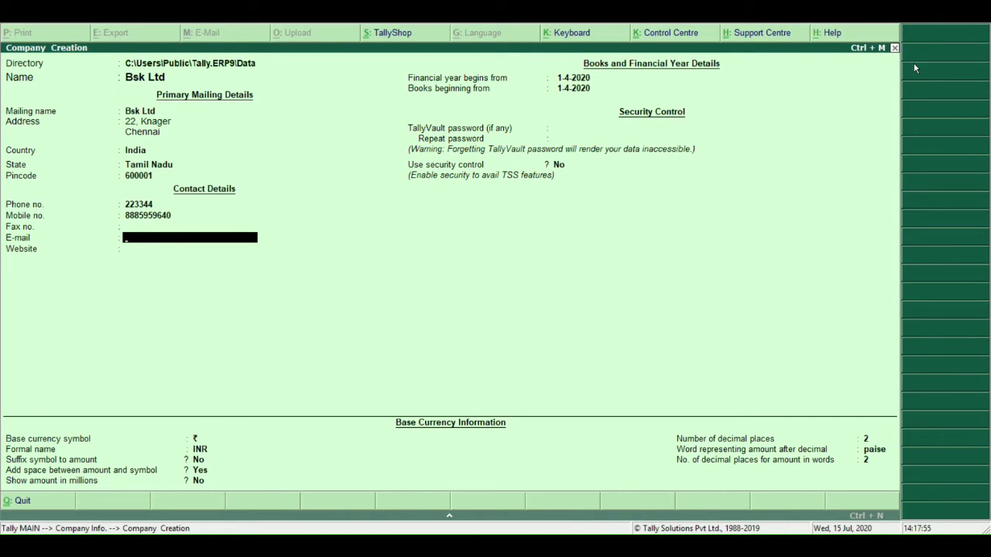
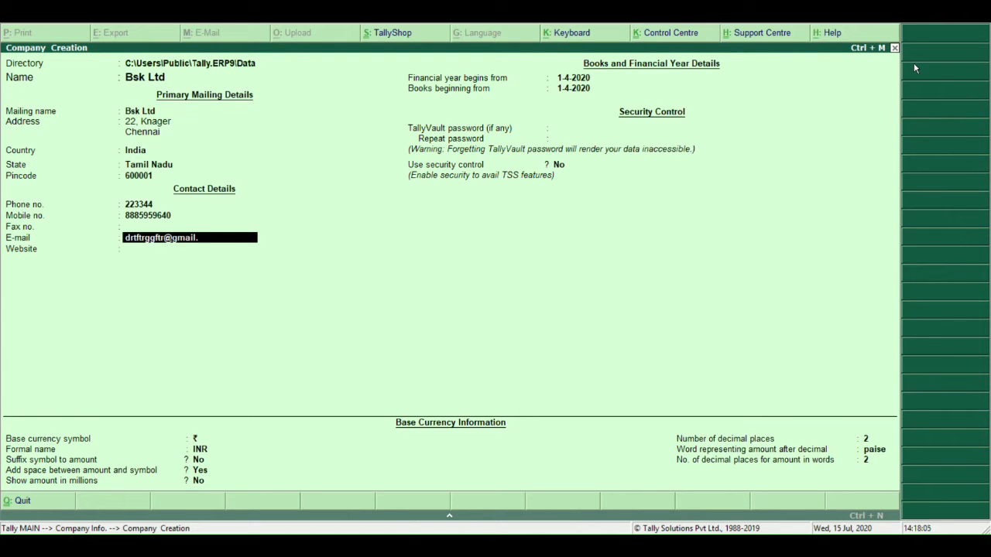
Enter the company's e-mail address and website.
key(Return)
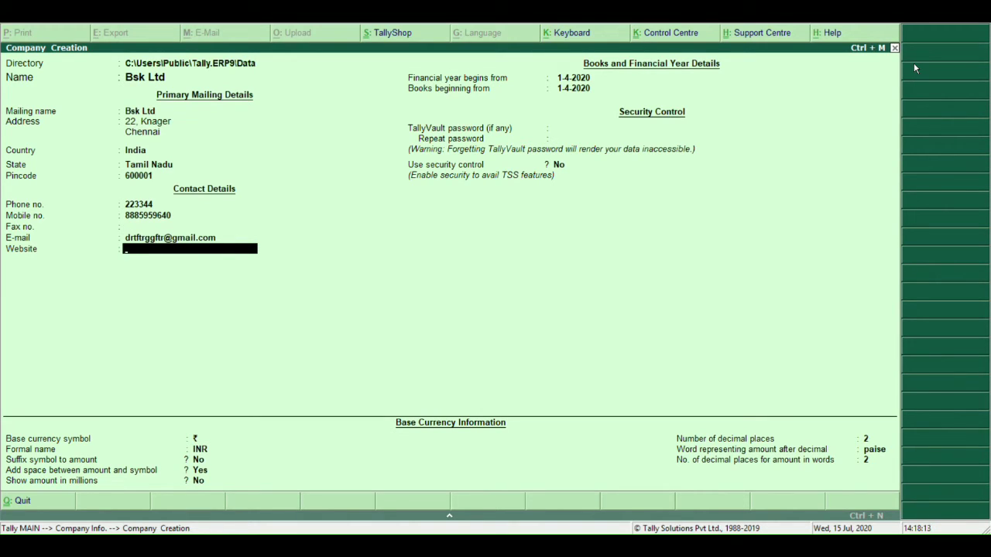
text(hfrtdrtdrt.com)
key(Return)
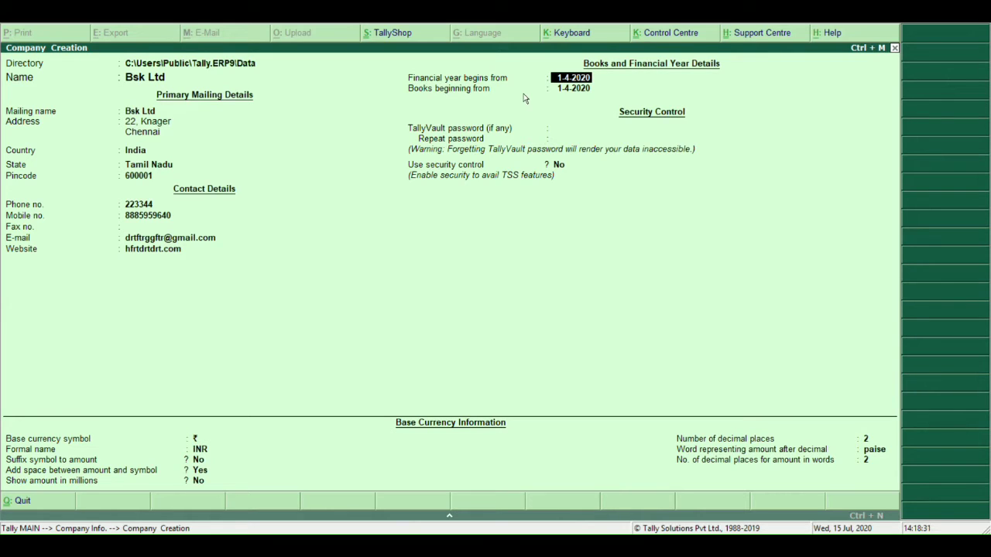
Keep 1-4-2020 as both the financial year start and books beginning date.
key(Return)
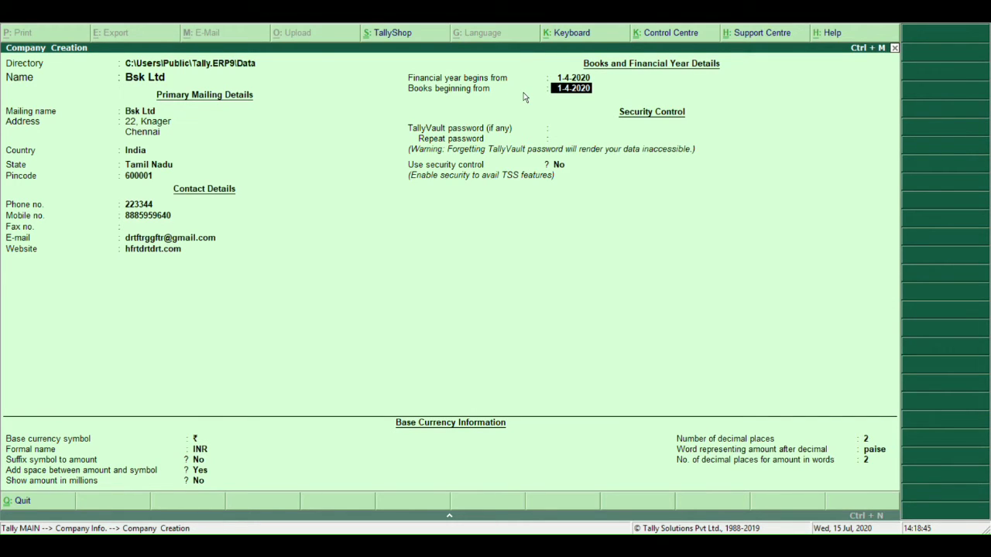
key(Return)
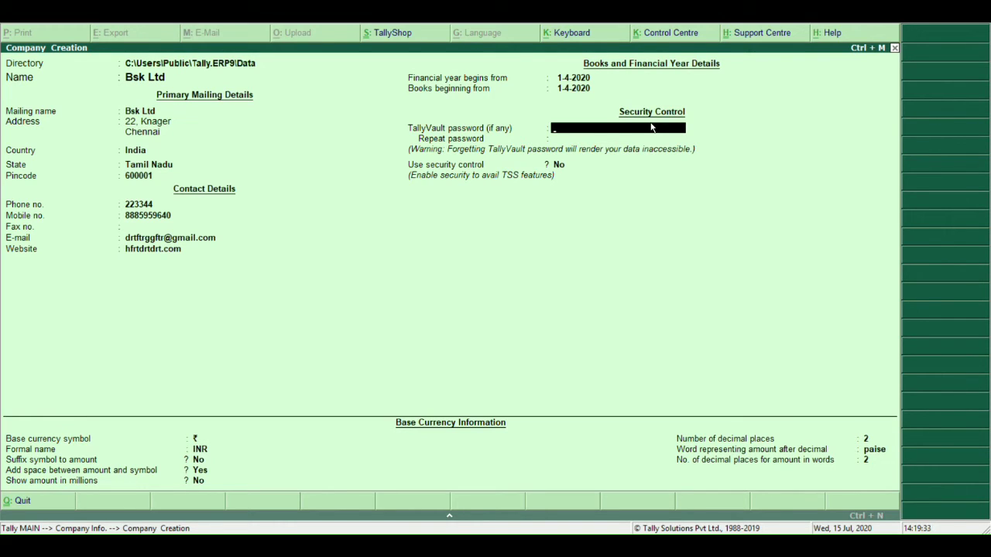
Leave the TallyVault password empty and keep security control at No.
key(Return)
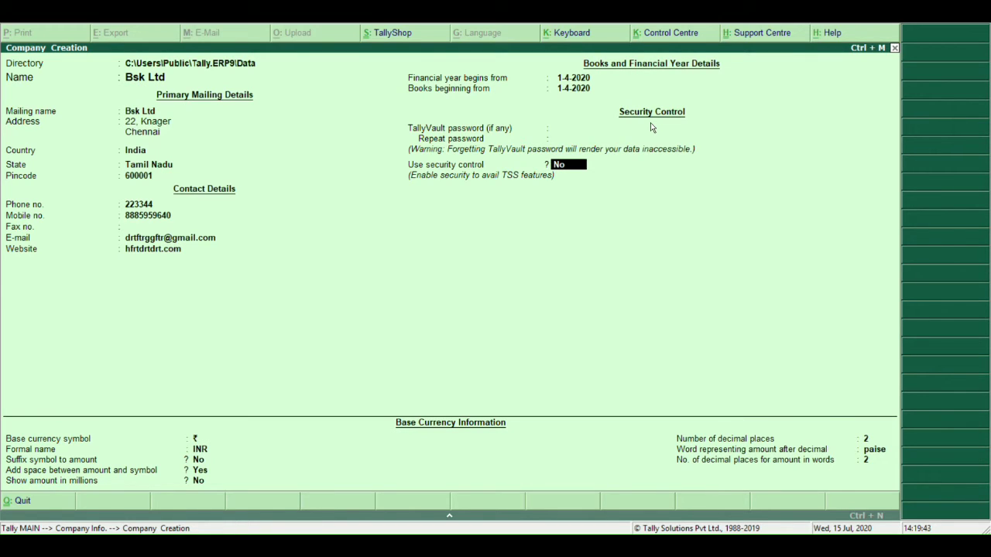
key(Return)
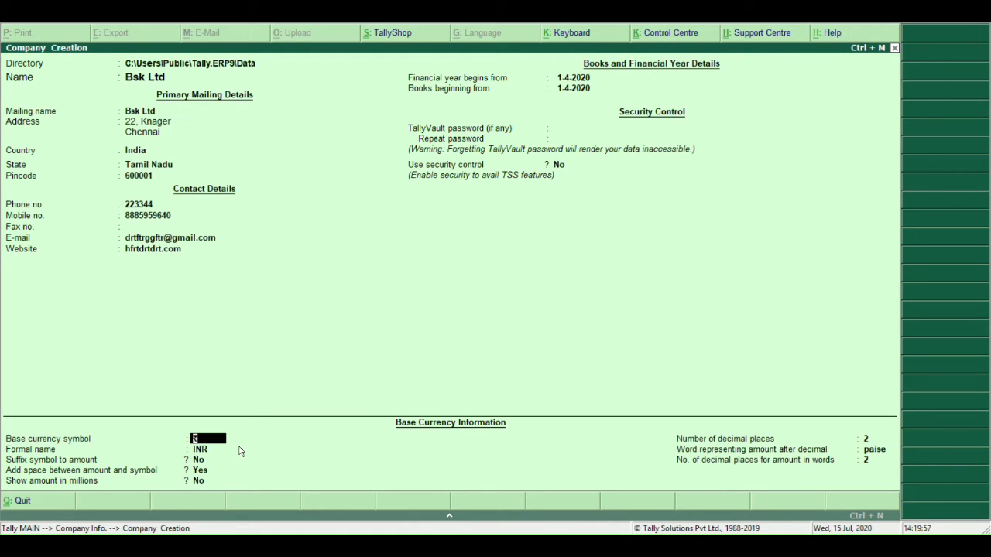
Accept ₹ INR as base currency: prefix symbol, space after symbol, millions off.
key(Return)
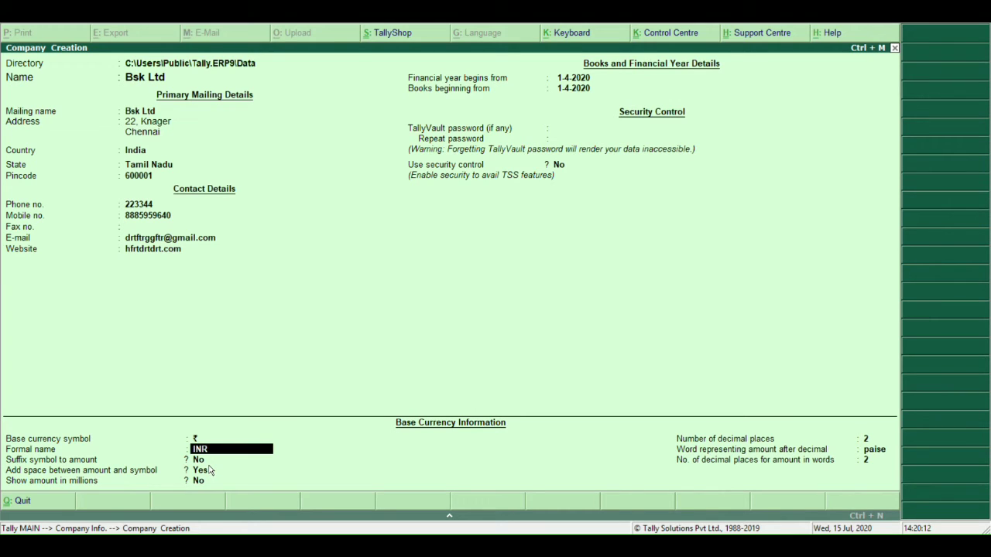
key(Return)
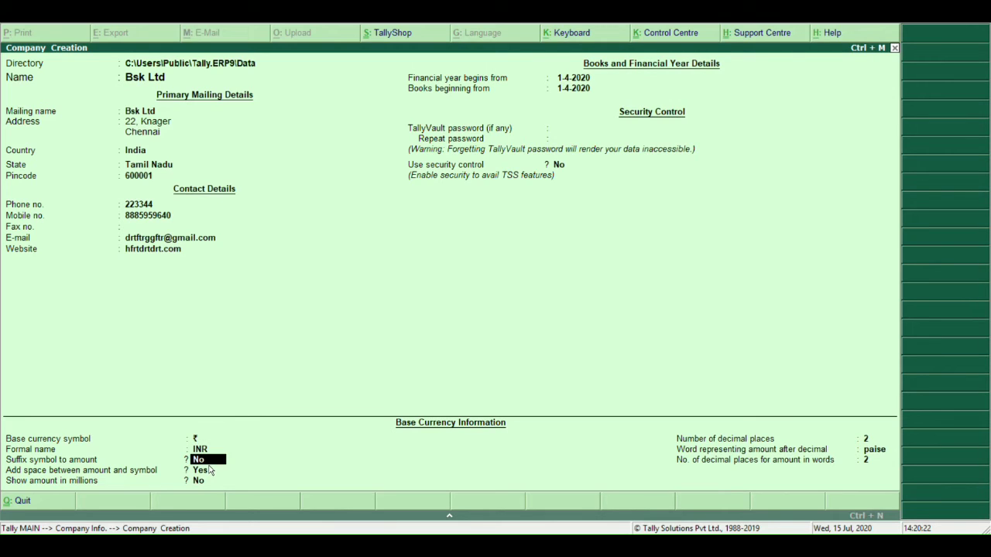
key(Return)
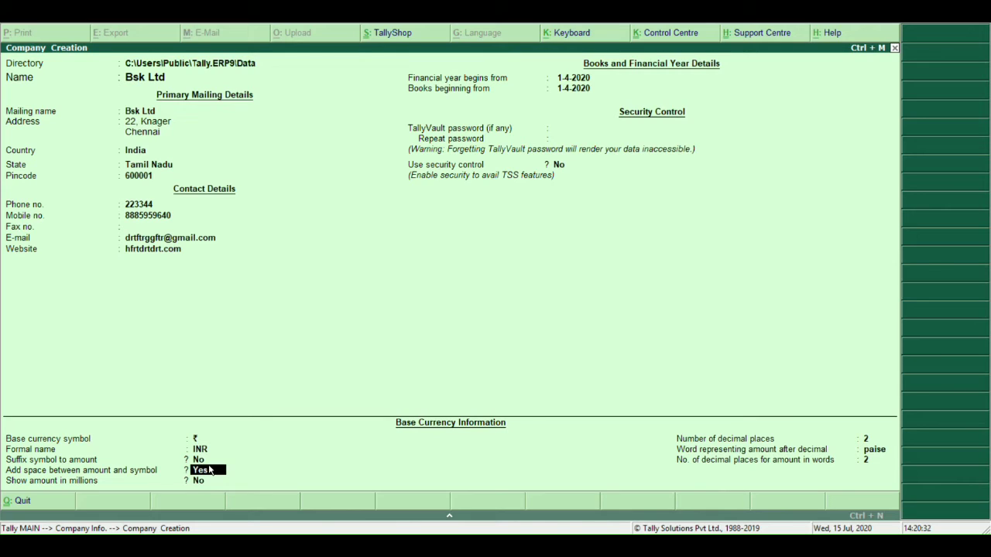
key(Return)
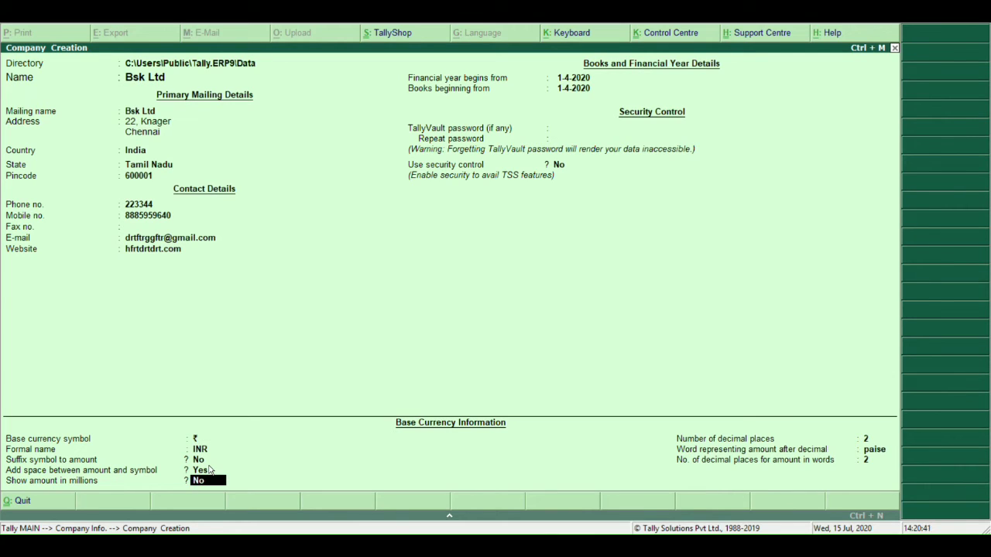
key(Return)
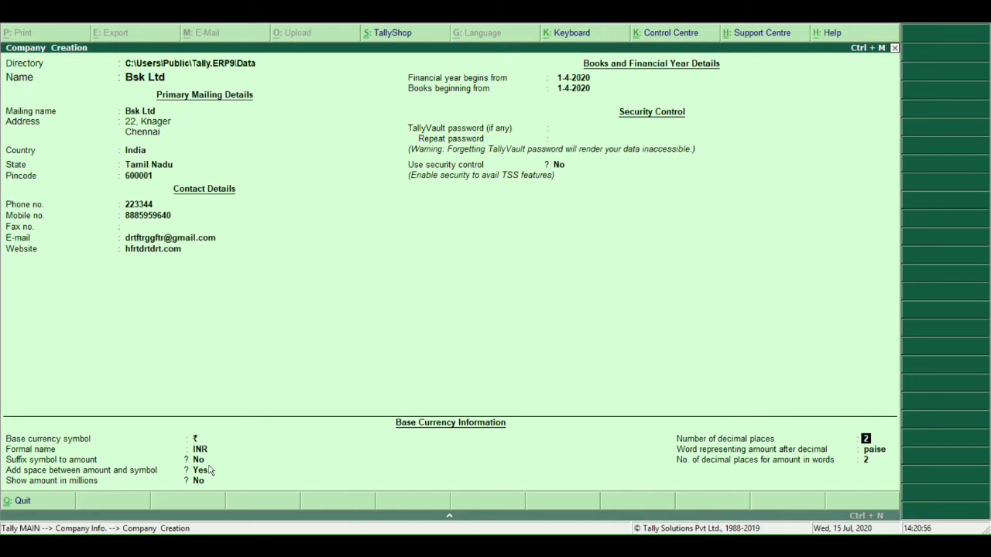
Keep 2 decimal places and 'paise' as the decimal word, then save Bsk Ltd.
key(Return)
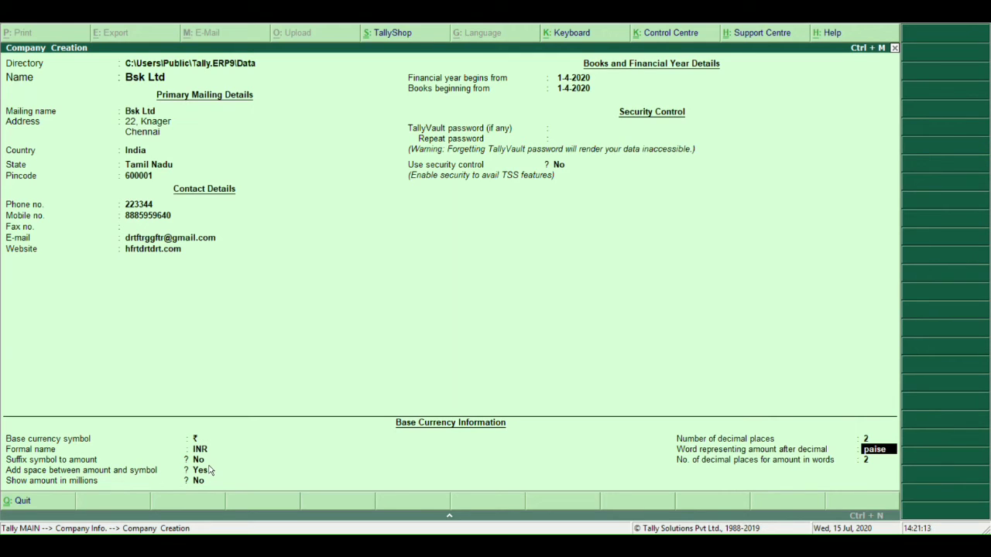
key(Return)
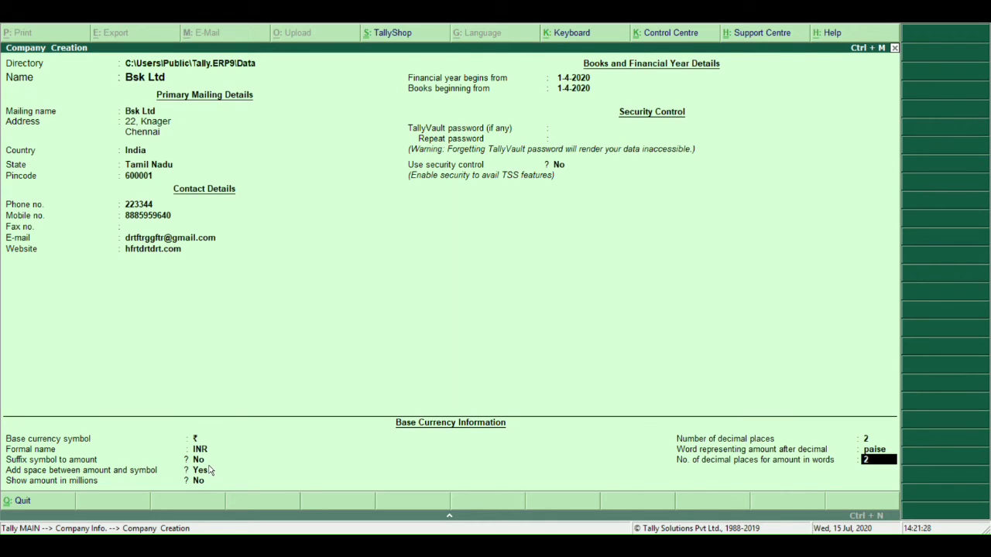
key(Return)
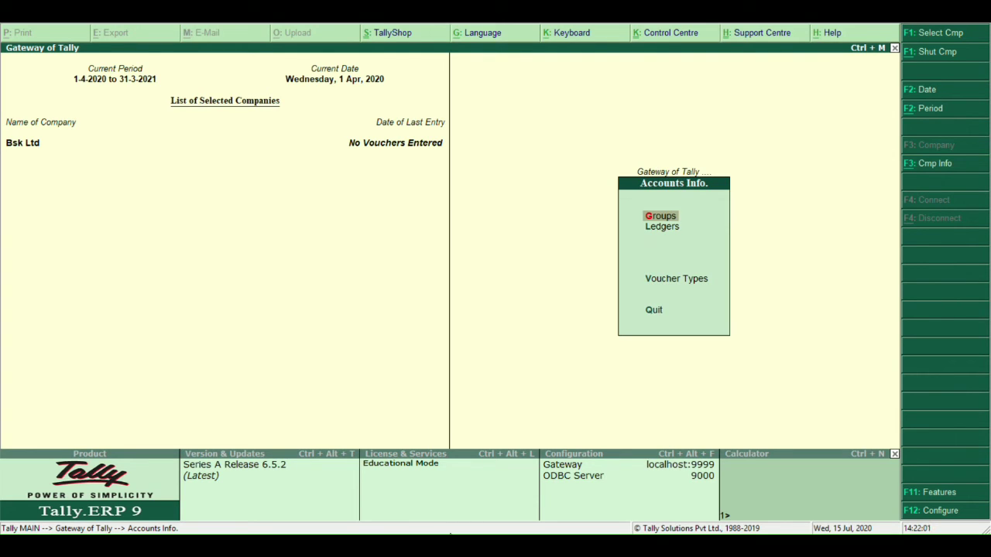
Return from Accounts Info. to the main Gateway of Tally and begin changing the current date.
key(Escape)
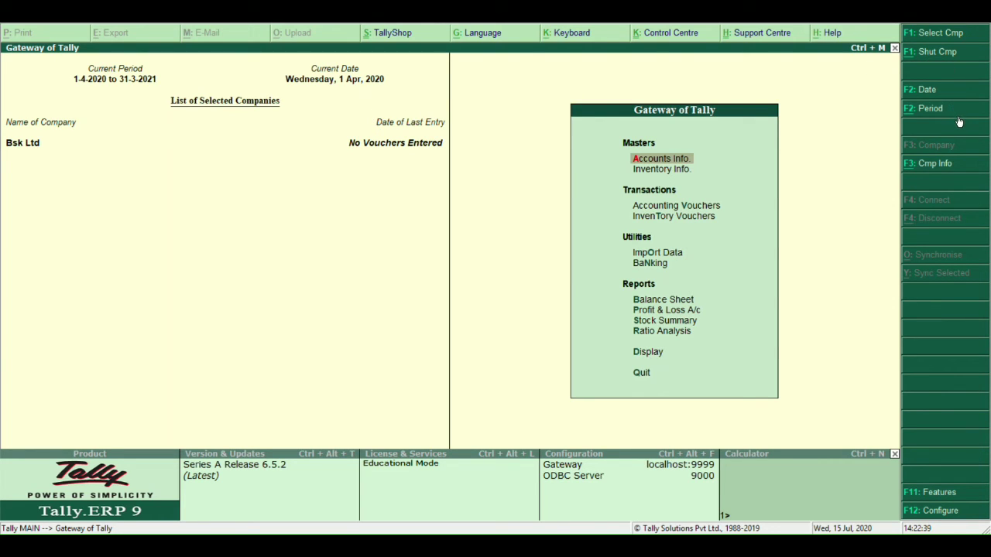
click(919, 91)
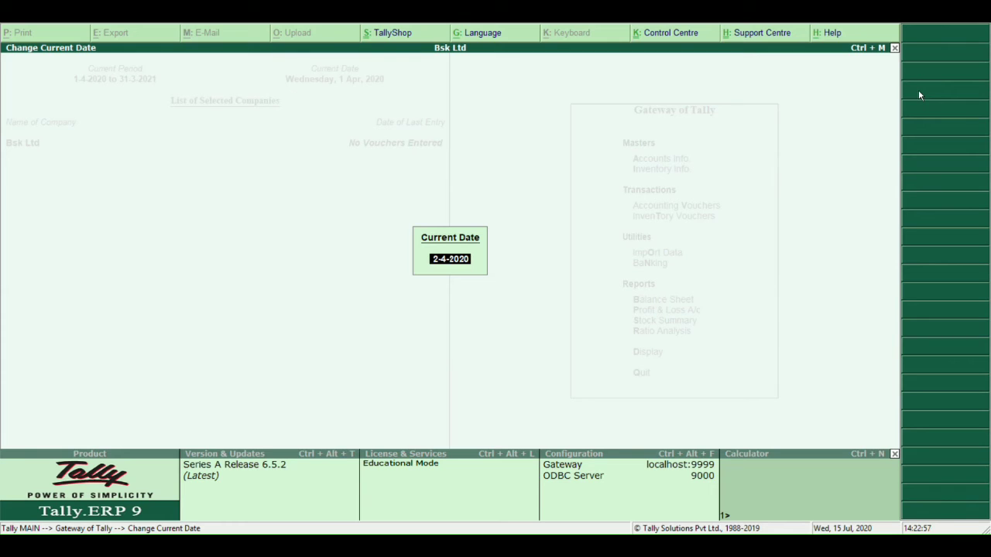
Set Bsk Ltd's current date to 1-5-2020.
text(1-5-2020)
key(Return)
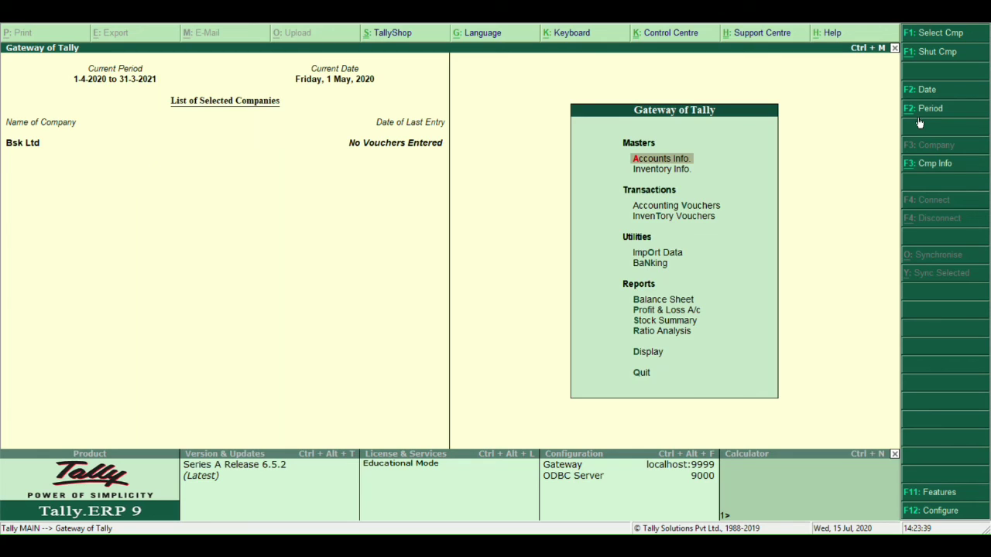
Bring up the Change Period window showing 1-4-2020 to 31-3-2021.
click(925, 114)
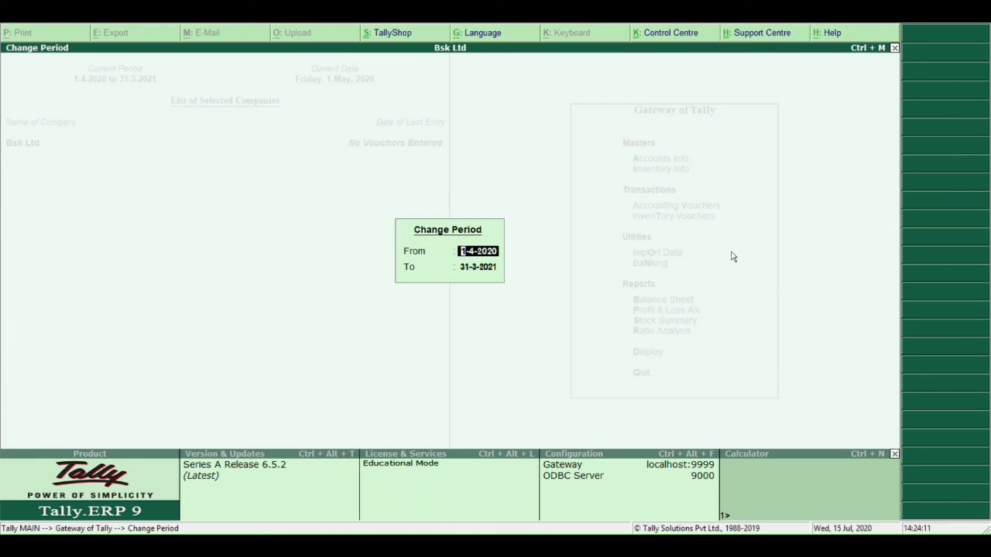
Enter the new period From 1-4-2021 To 31-3-2022.
text(1-4-2021)
key(Return)
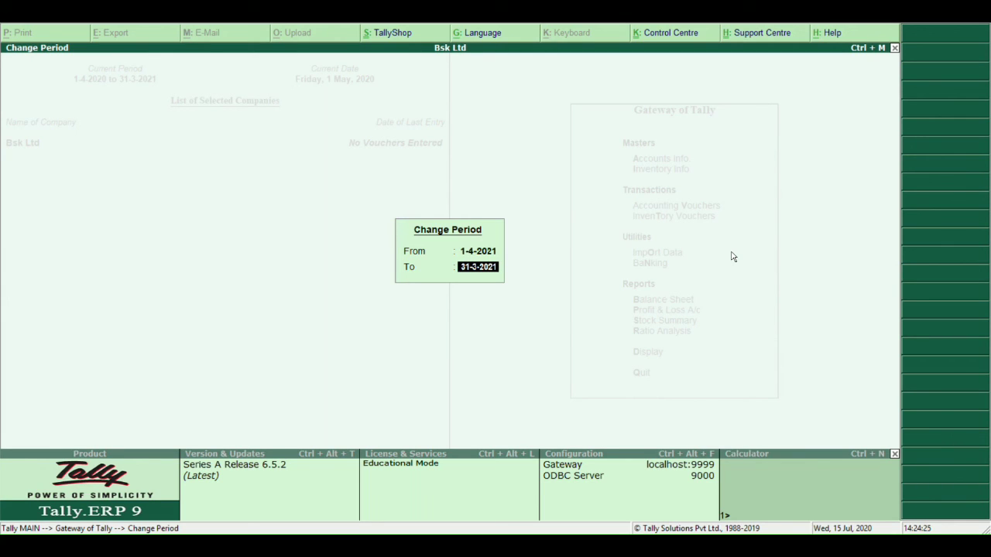
text(31-3-2022)
Apply the 1-4-2021 to 31-3-2022 period, then choose Quit from Gateway of Tally.
key(Return)
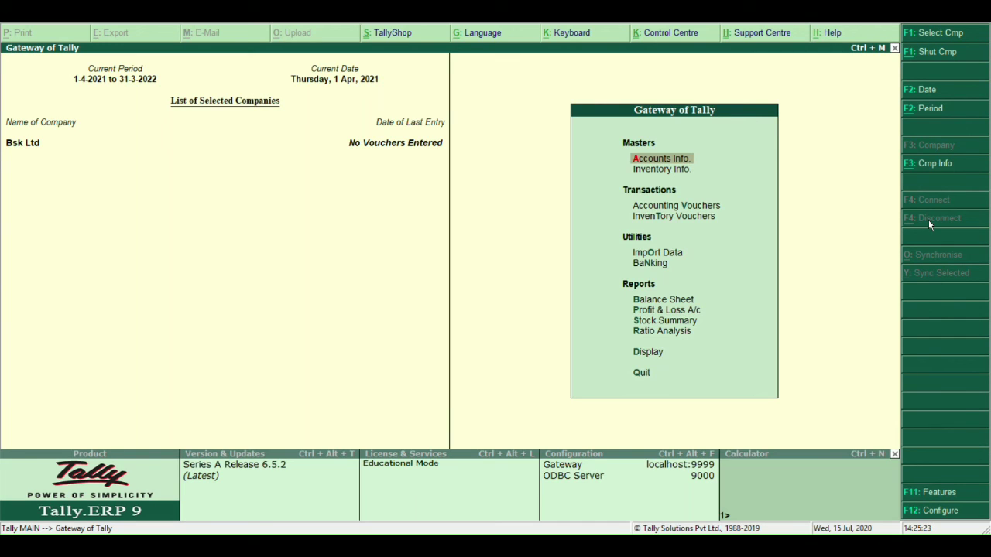
key(Down)
key(Down)
key(Down)
key(Down)
key(Down)
key(Down)
key(Down)
key(Down)
key(Down)
key(Down)
key(Down)
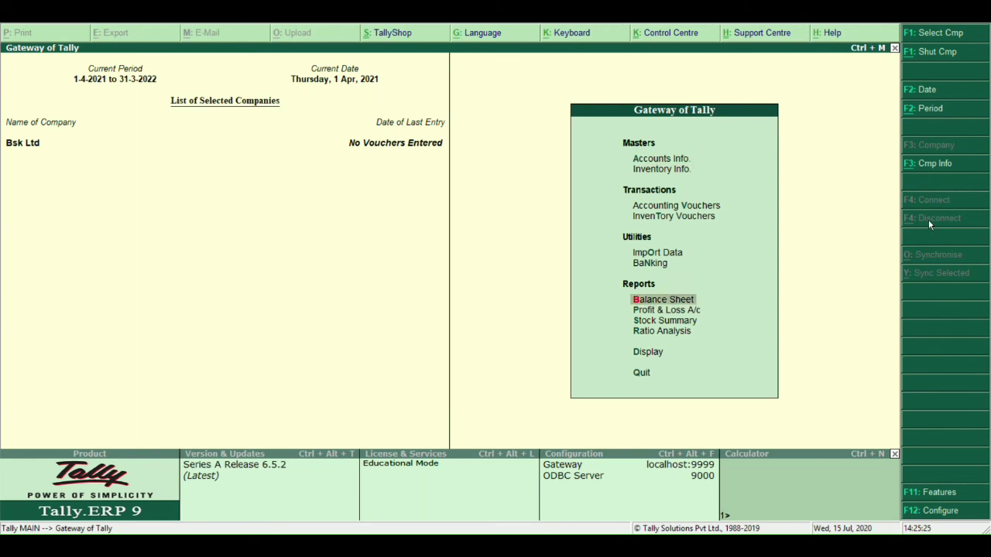
key(Return)
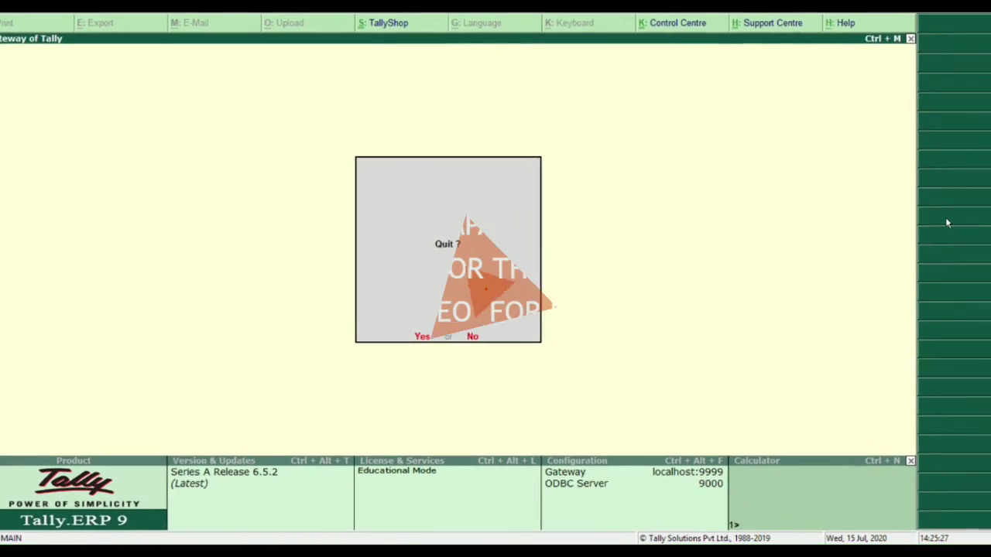